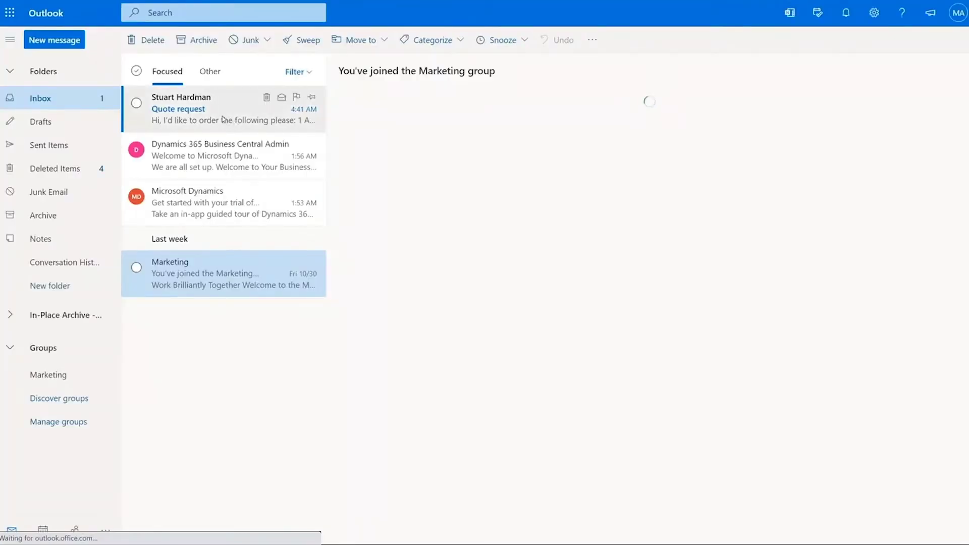
Open the Quote request email asking for 1 Athens Desk, 3 Amsterdam Lamps and 2 Berlin Guest Chairs.
left_click(224, 119)
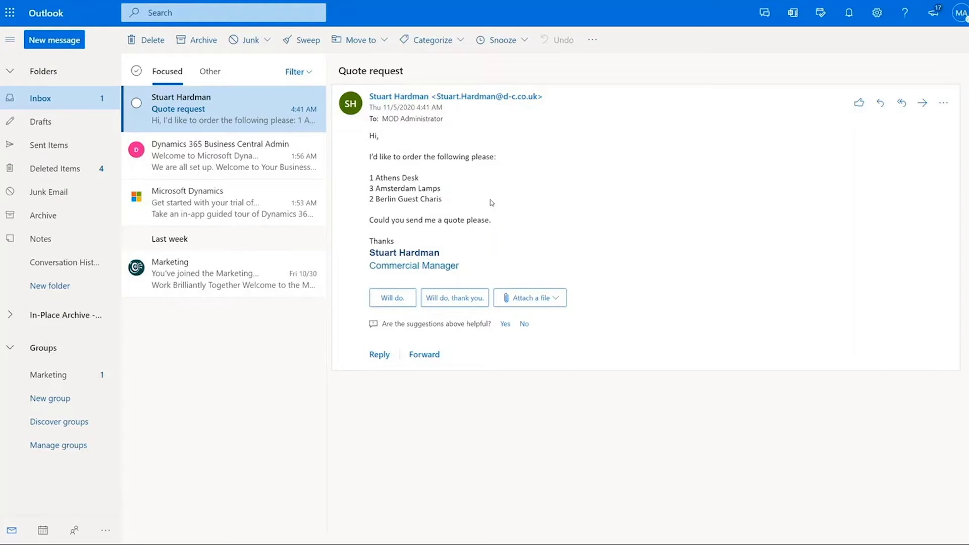
Show Business Central Contact Insights for the email's sender beside the message.
left_click(944, 106)
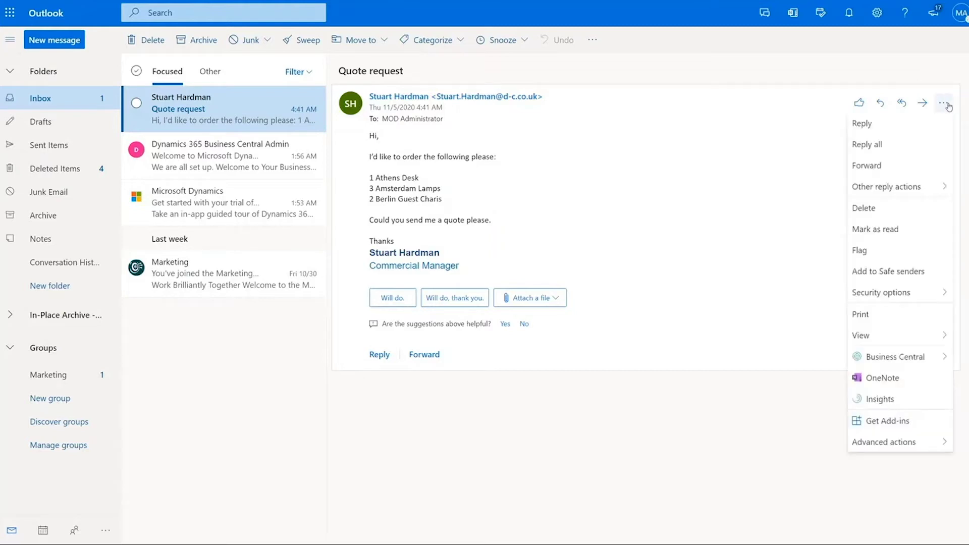
mouse_move(909, 359)
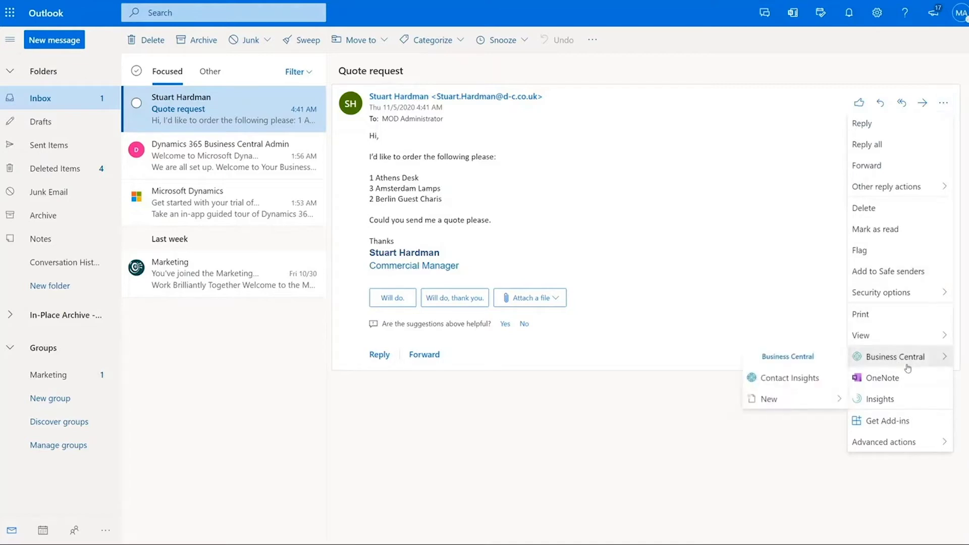
left_click(781, 384)
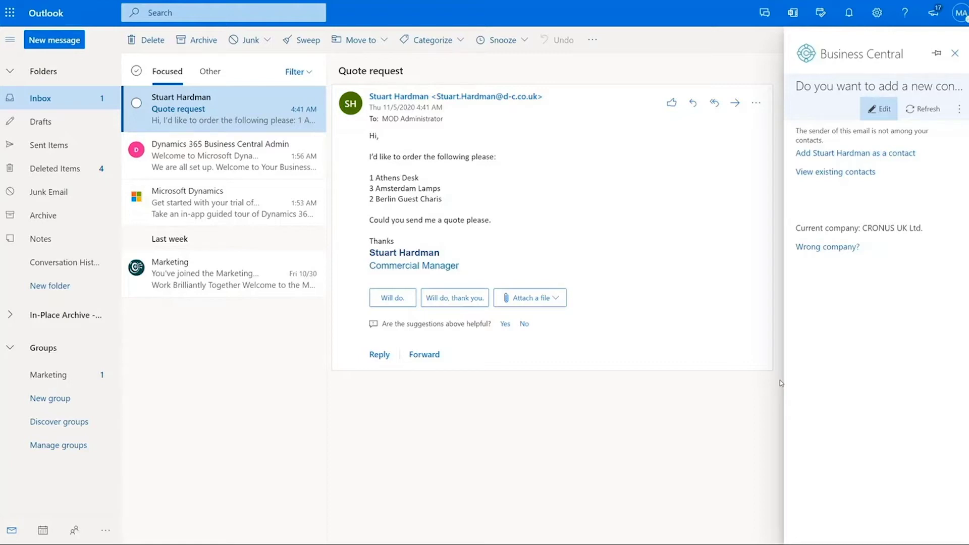
Save the email sender as a contact of company CT000001 Adatum Corporation.
left_click(846, 153)
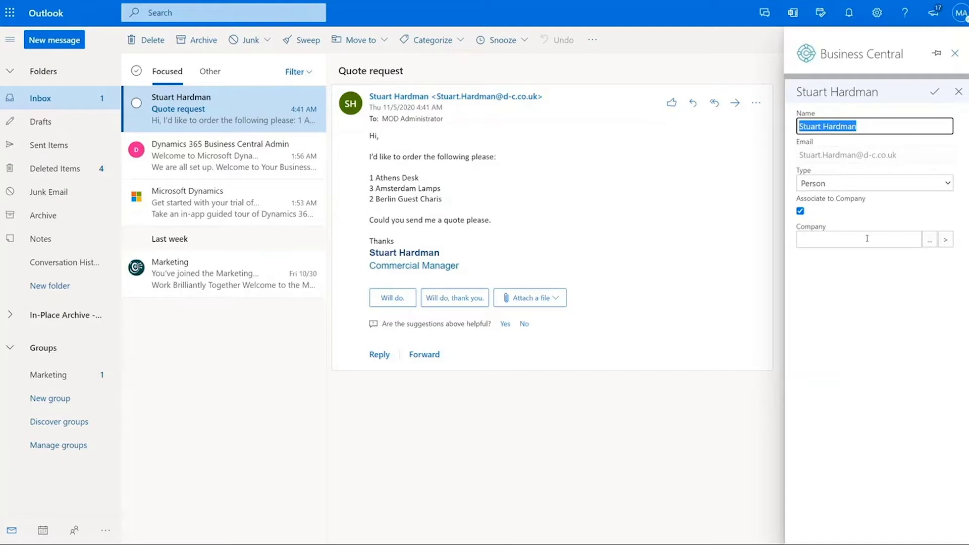
left_click(887, 243)
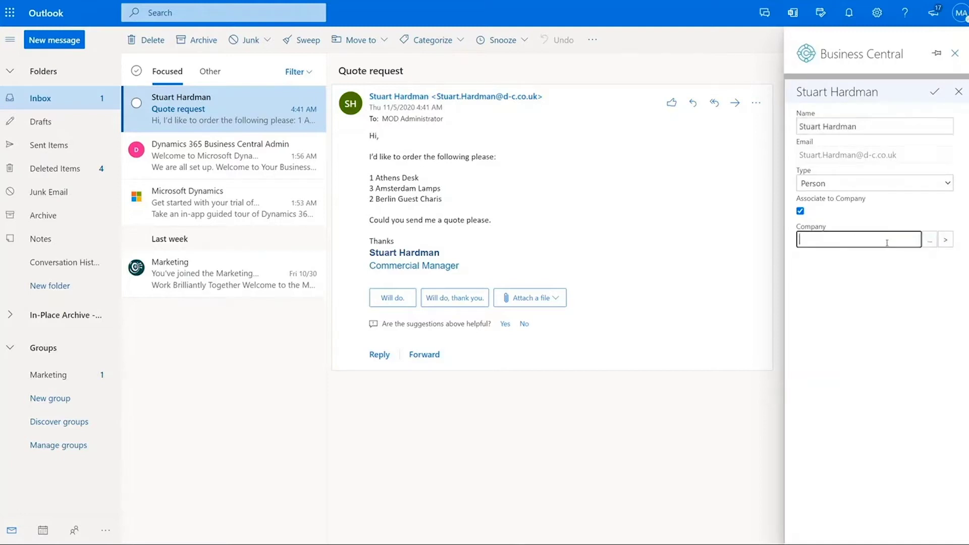
left_click(930, 240)
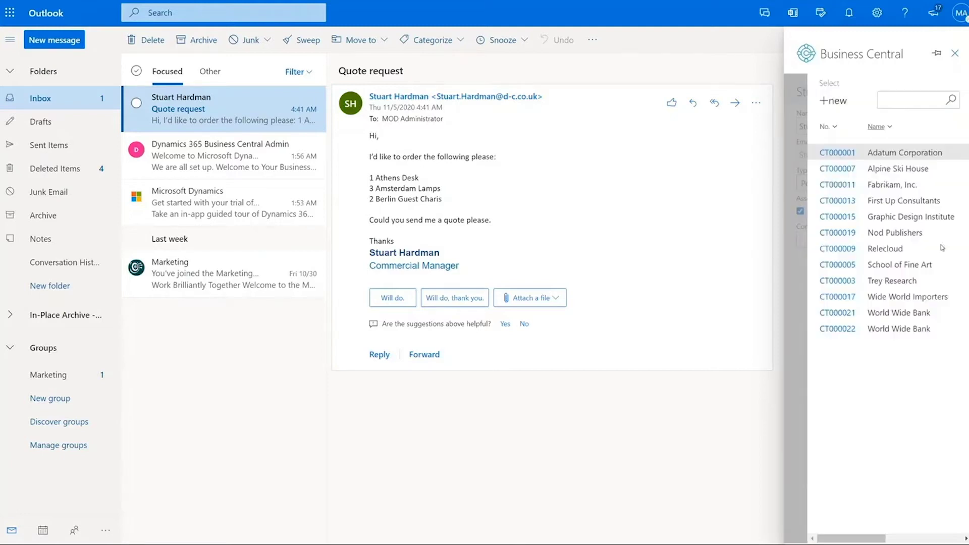
left_click(835, 153)
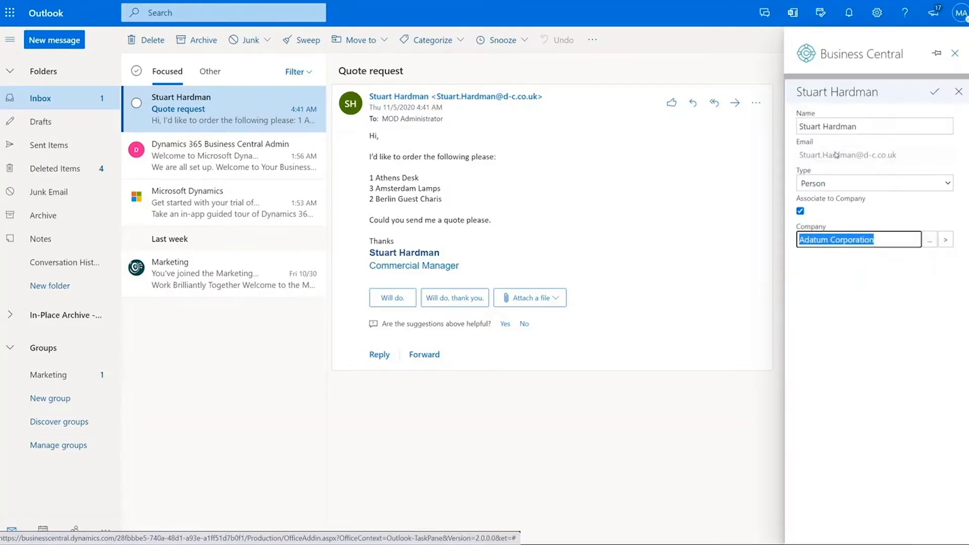
left_click(941, 96)
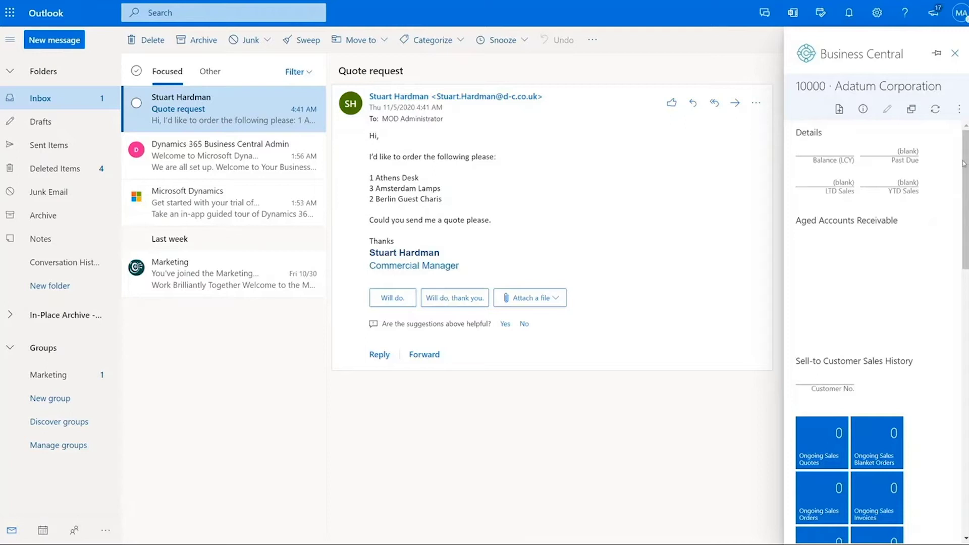
Check Adatum Corporation's outstanding orders in Sales Lines, then return to the customer card.
left_click_drag(965, 164, 964, 317)
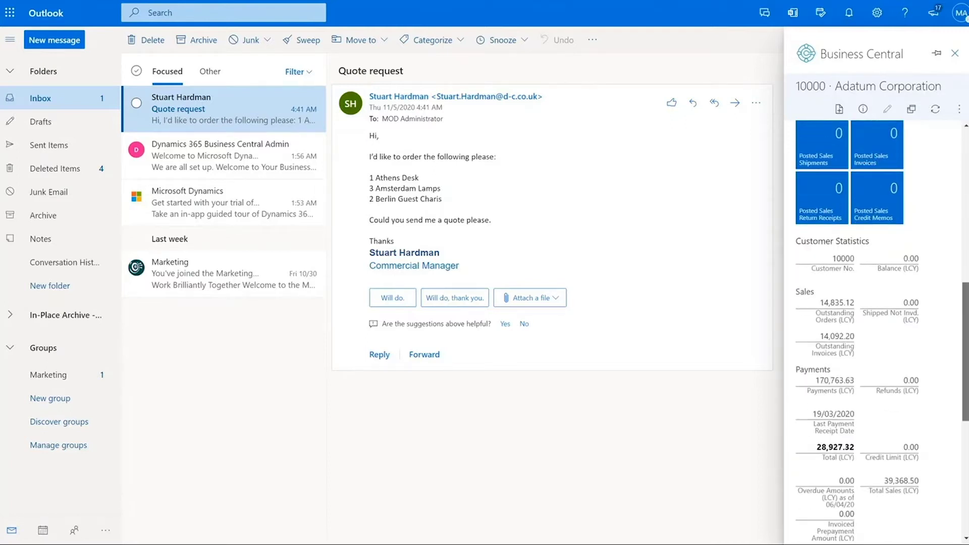
left_click(836, 303)
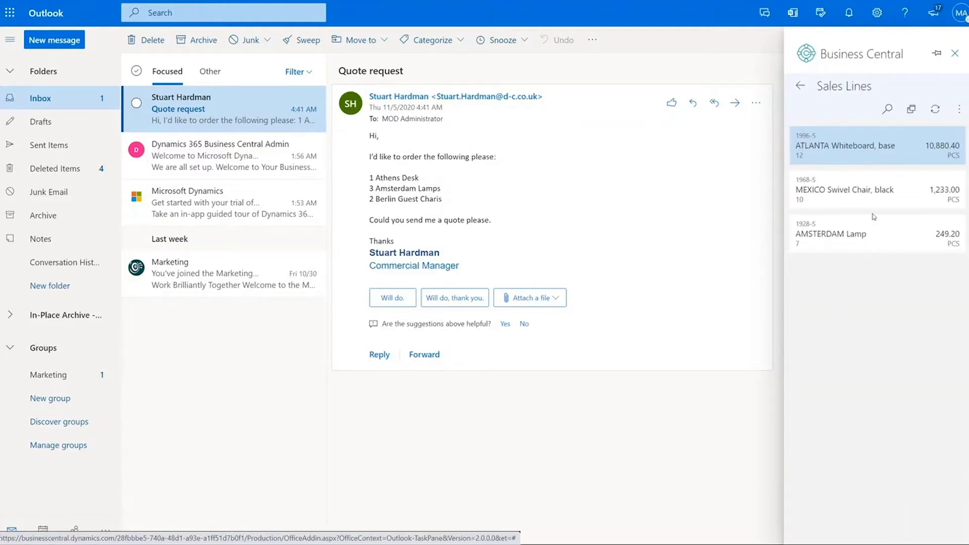
left_click(802, 89)
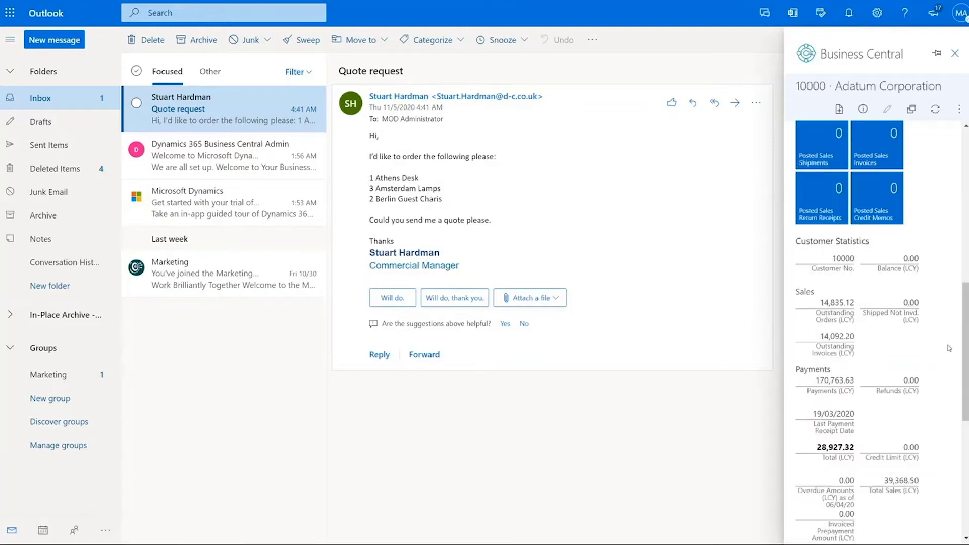
Scroll through the remaining customer statistics and close the Business Central pane.
scroll(966, 316, "down", 4)
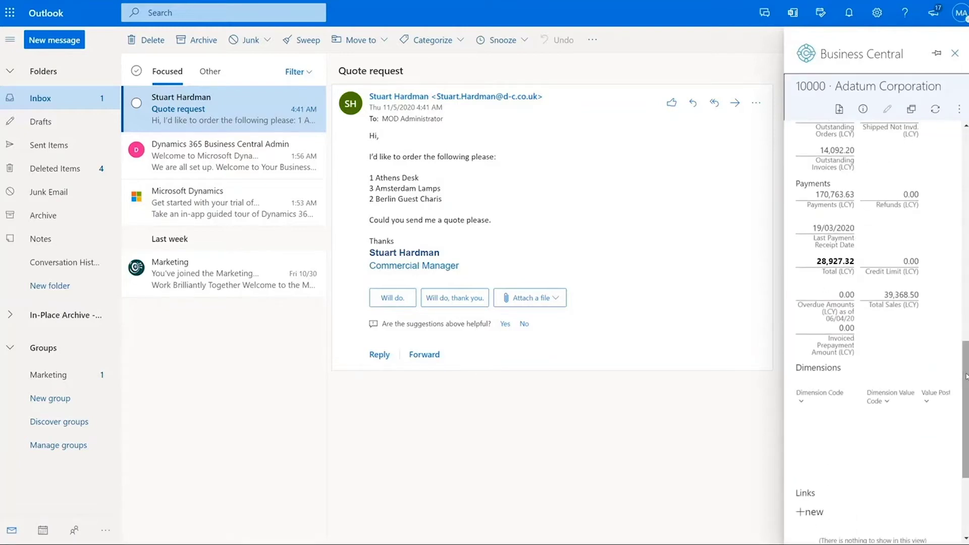
left_click_drag(966, 364, 967, 154)
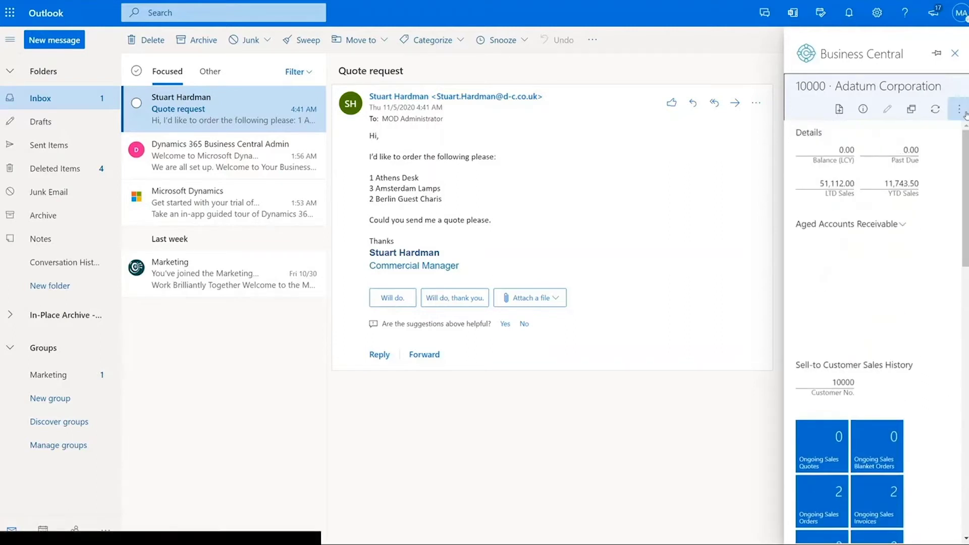
left_click(955, 54)
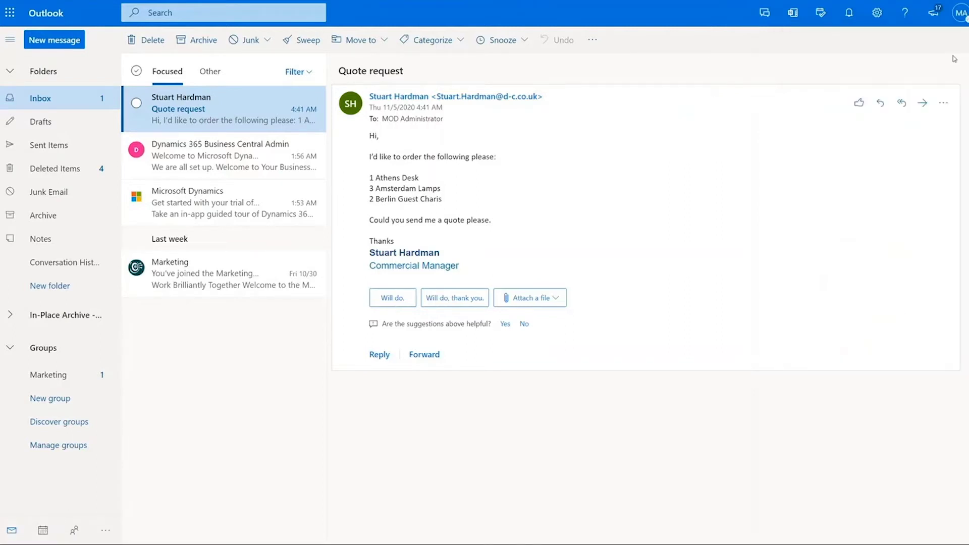
Start a new Business Central Sales Quote from the email, suggesting items 1896-S, 1928-S, 1936-S and 1953-W.
left_click(944, 104)
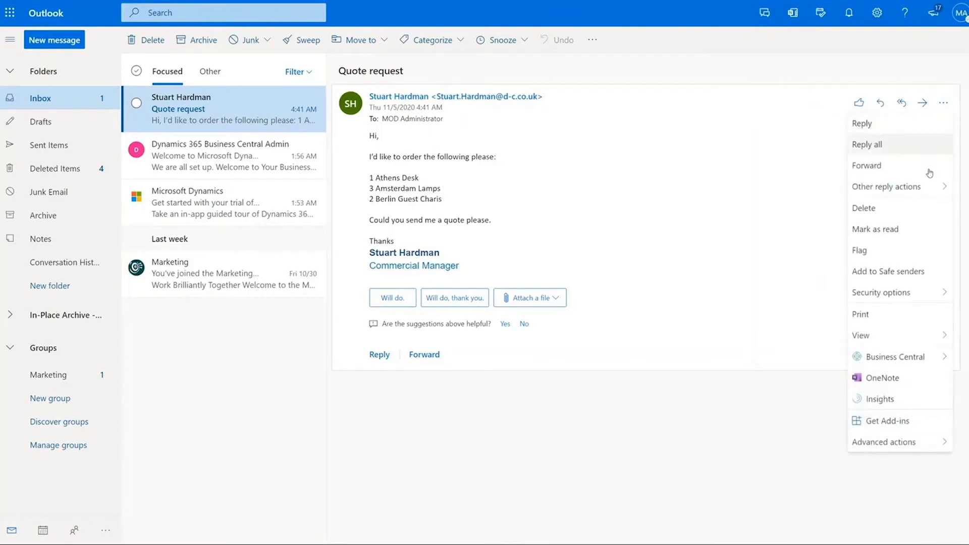
mouse_move(891, 356)
mouse_move(818, 400)
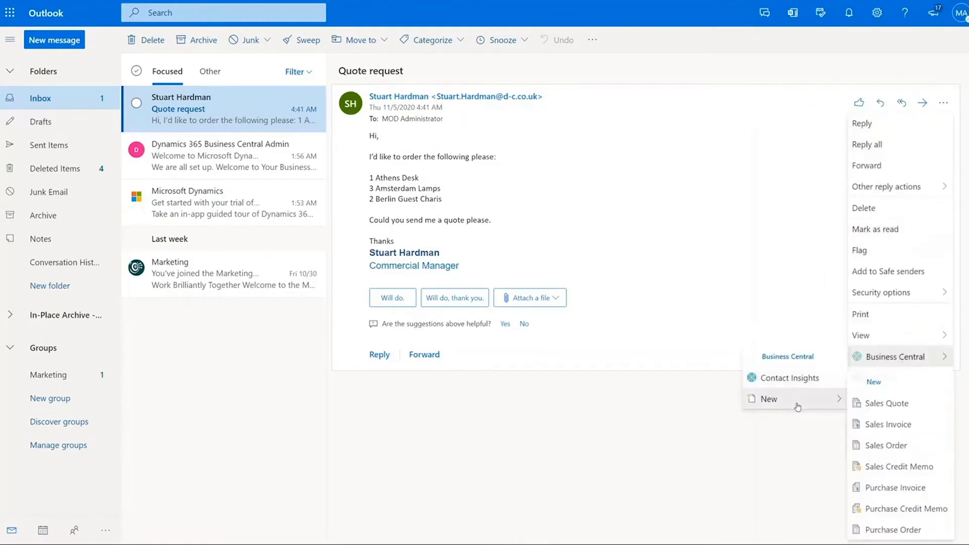
left_click(901, 405)
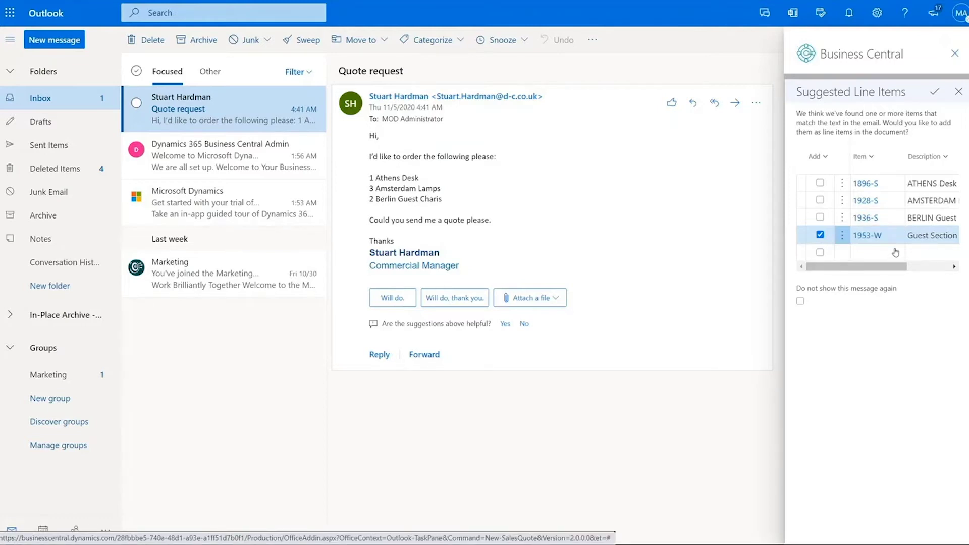
Delete the wrongly matched Guest Section 1 suggested line item.
left_click_drag(869, 267, 911, 269)
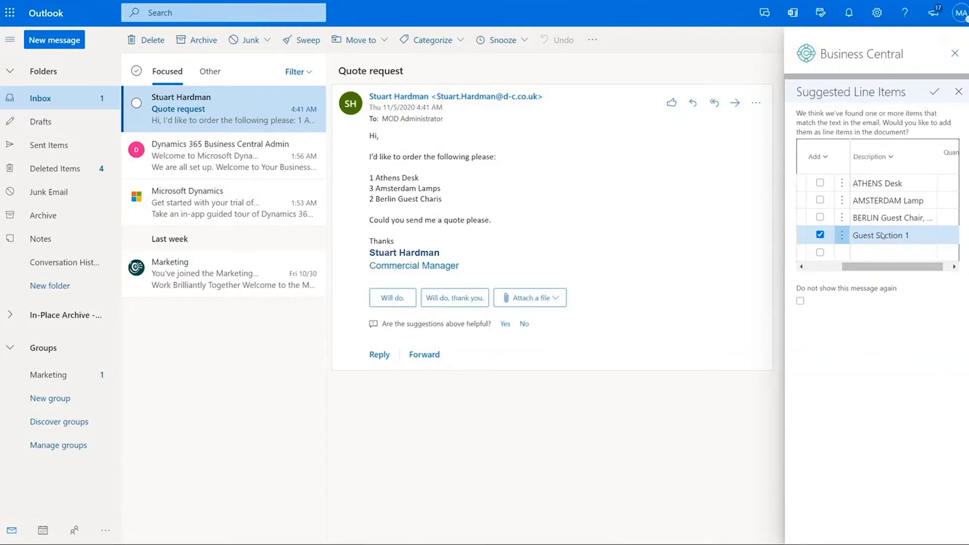
left_click(842, 235)
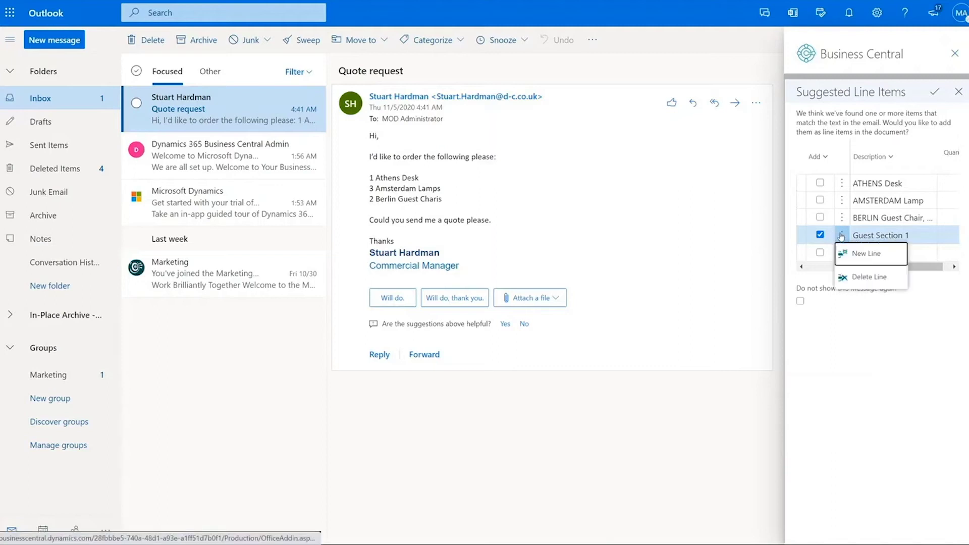
left_click(866, 276)
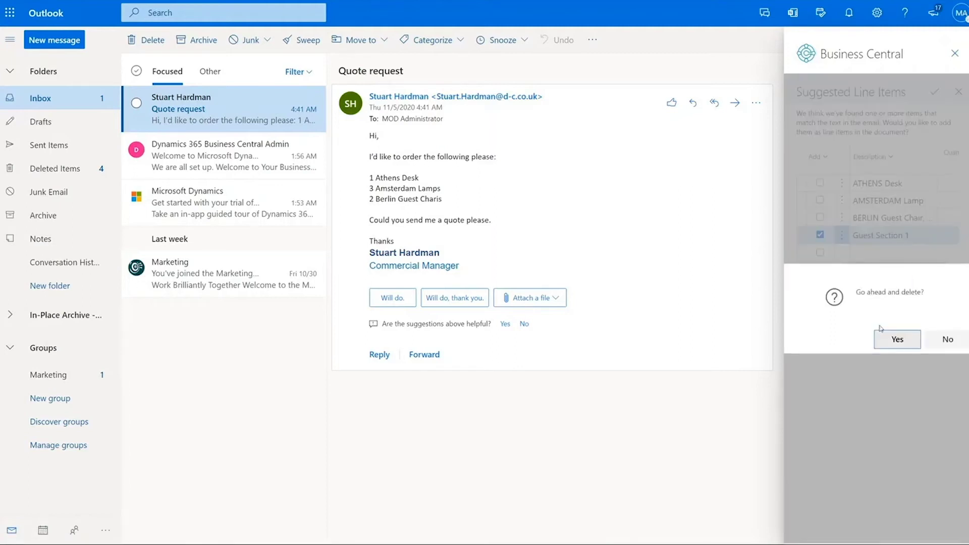
left_click(897, 340)
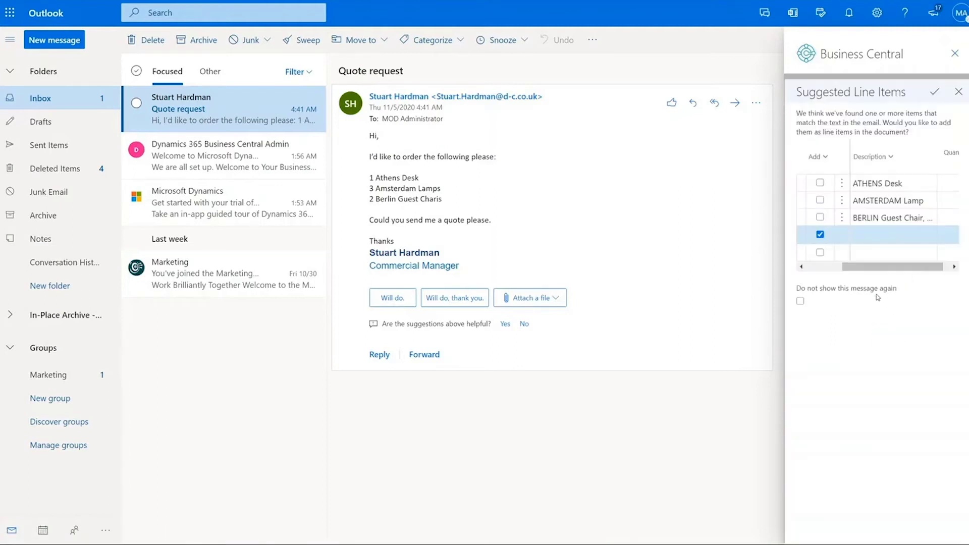
Include ATHENS Desk, AMSTERDAM Lamp and BERLIN Guest Chair as quote lines and accept.
left_click(820, 183)
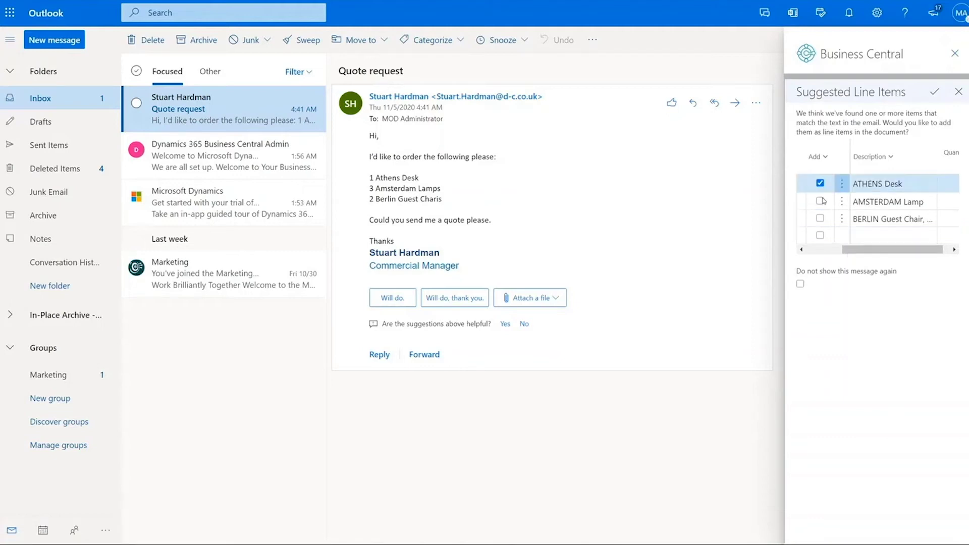
left_click(821, 200)
left_click(820, 219)
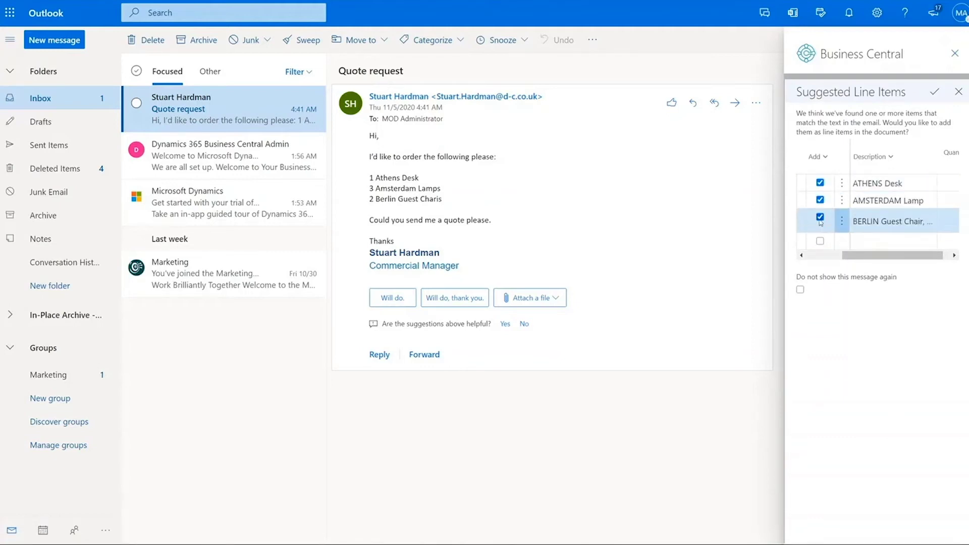
left_click(938, 93)
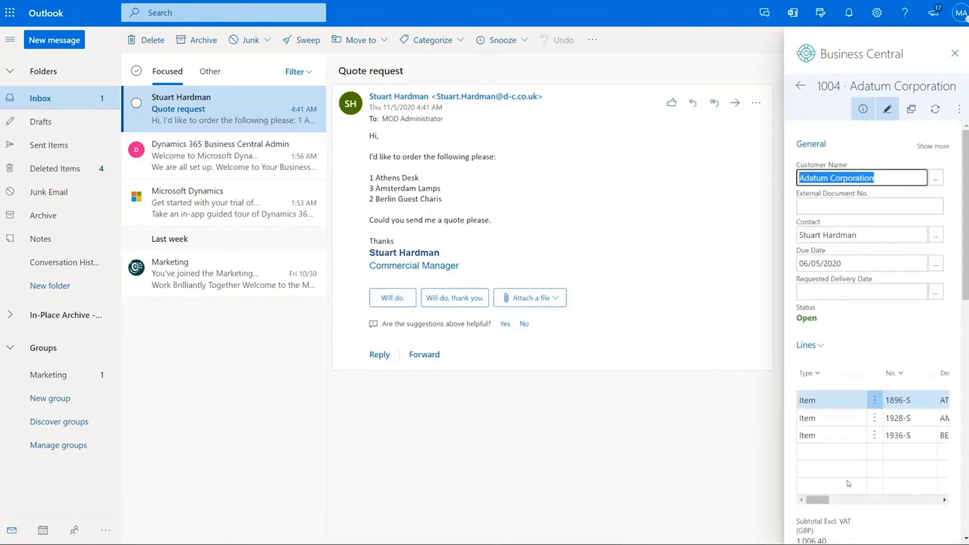
Review the line quantities and send quote 1004 by email, creating a reply with Sales Quote 1004.pdf.
left_click_drag(827, 502, 867, 503)
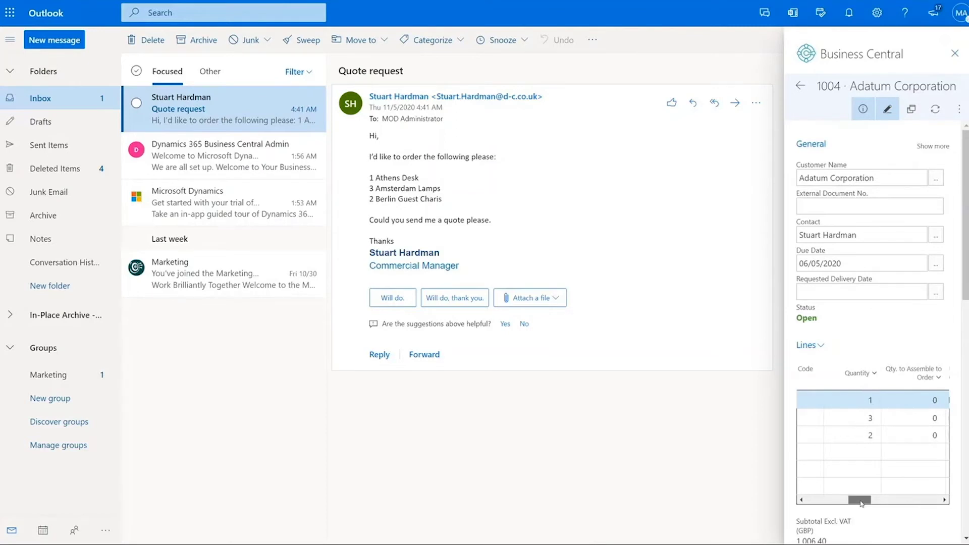
left_click_drag(861, 502, 817, 502)
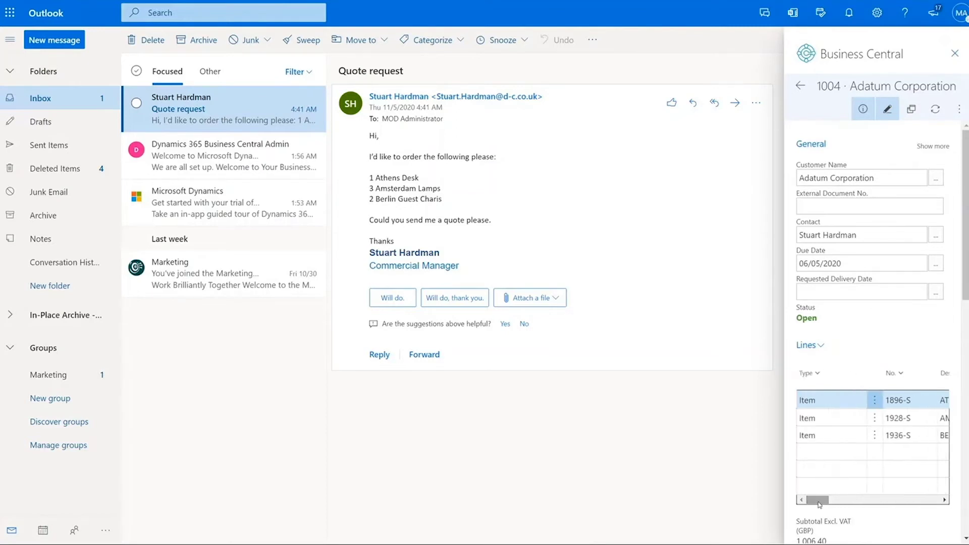
left_click(959, 110)
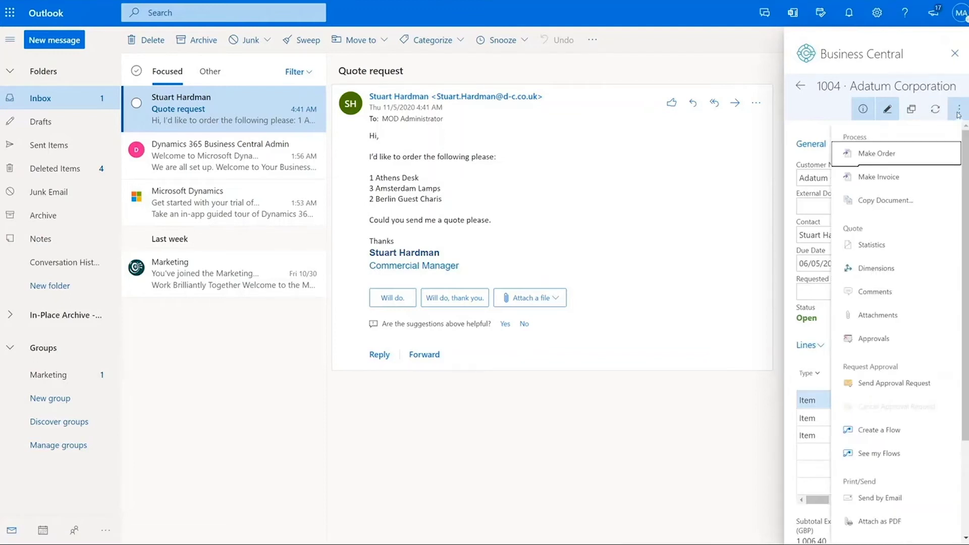
left_click(878, 500)
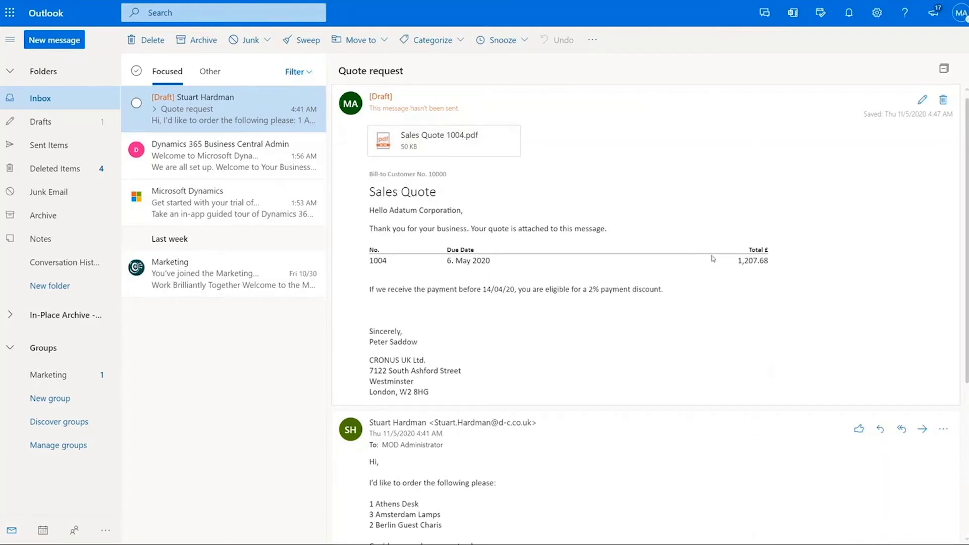
Preview the attached Sales Quote 1004.pdf in the reply draft.
left_click(426, 147)
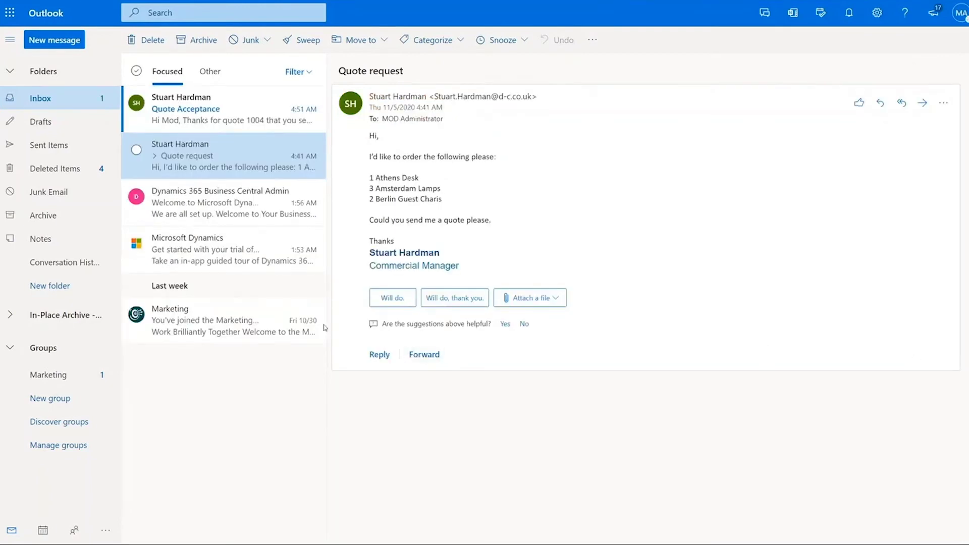
Read the Quote Acceptance email and bring up the Document View card for quote 1004.
left_click(237, 118)
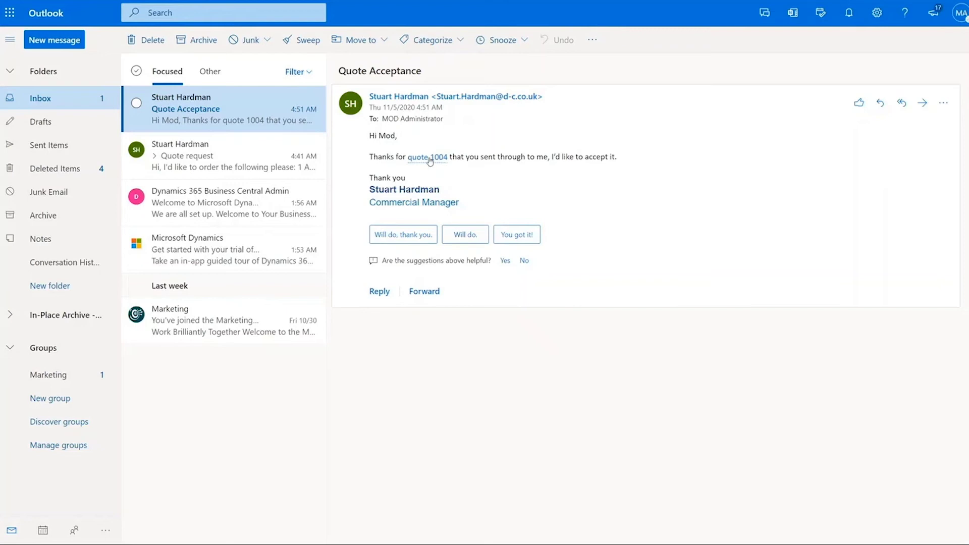
mouse_move(429, 161)
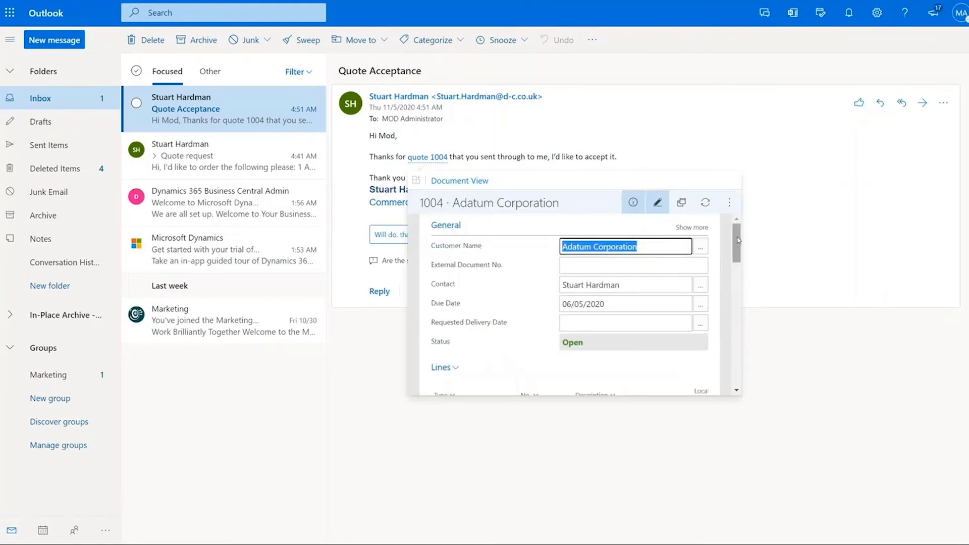
Convert quote 1004 into a sales order with Make Order, confirming Yes.
left_click_drag(736, 243, 733, 222)
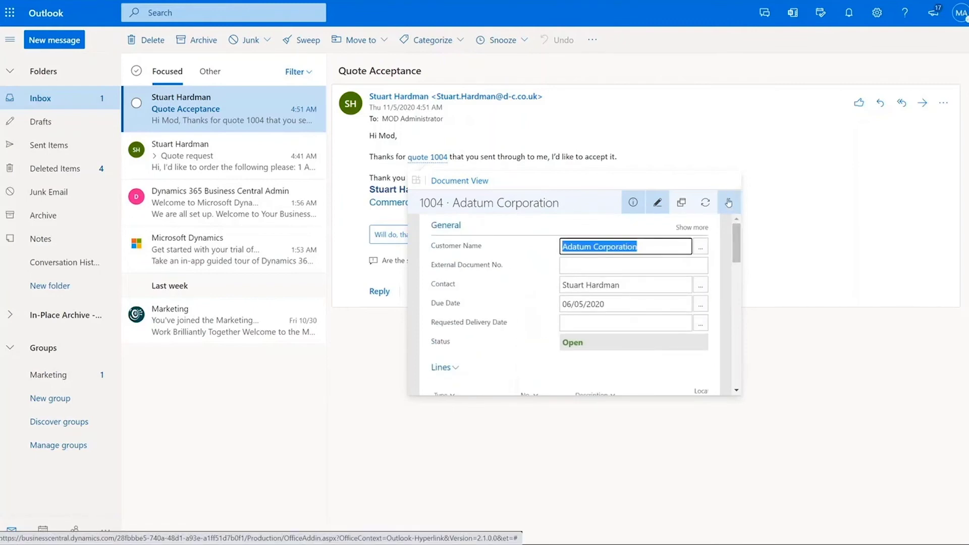
left_click(729, 202)
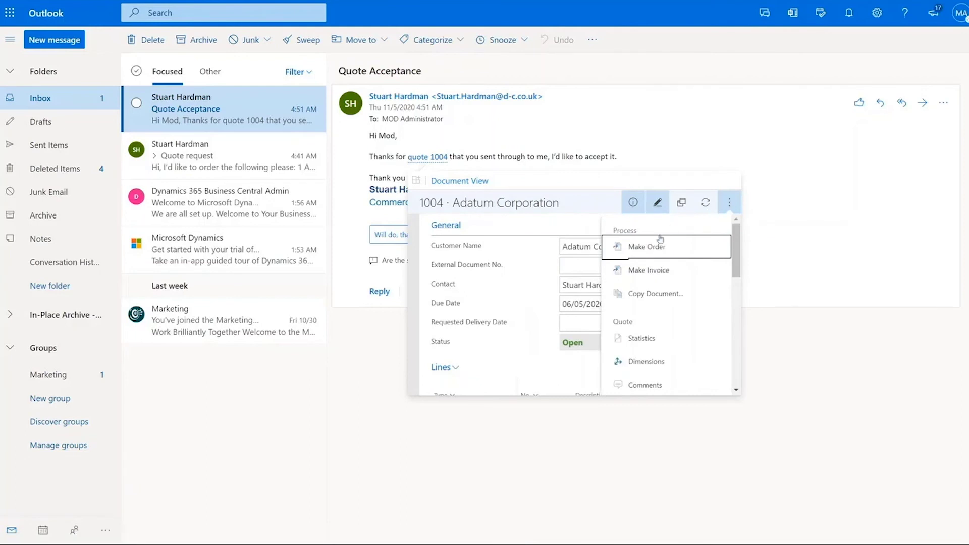
left_click(656, 244)
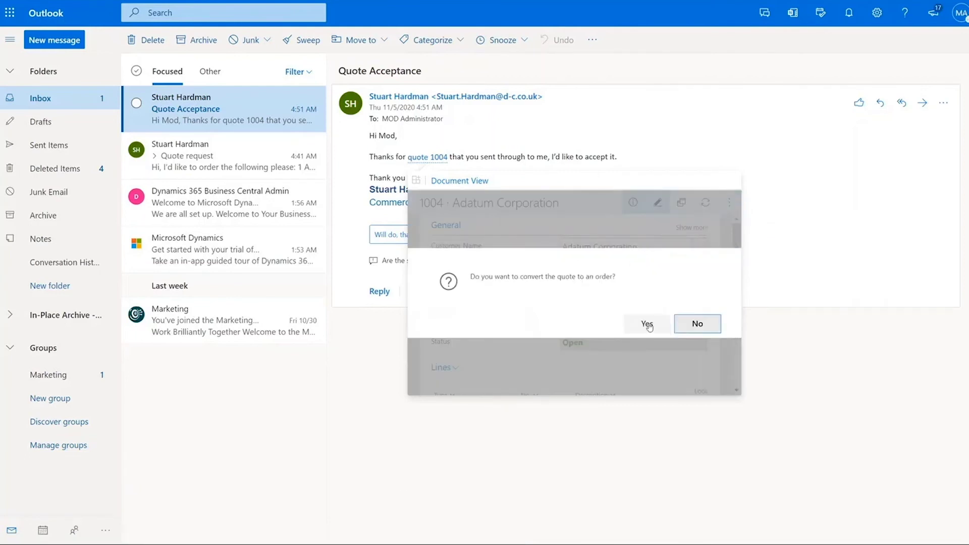
left_click(648, 326)
left_click(648, 325)
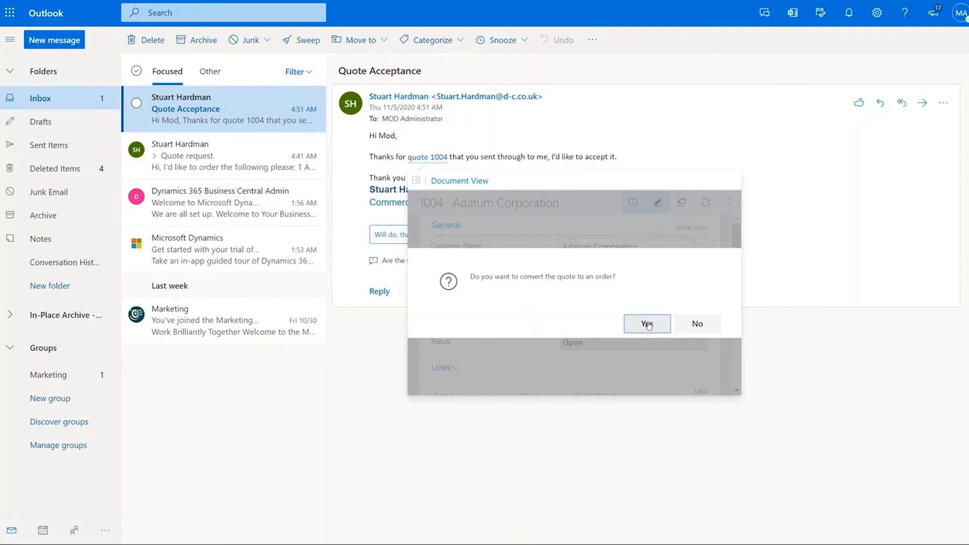
left_click(649, 325)
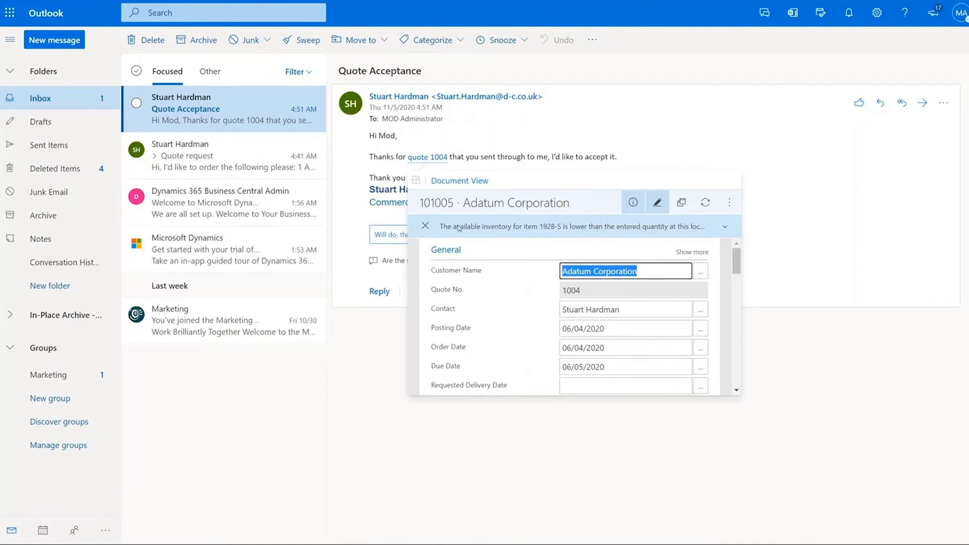
Dismiss the low inventory warning and close the order 101005 preview card.
left_click(425, 228)
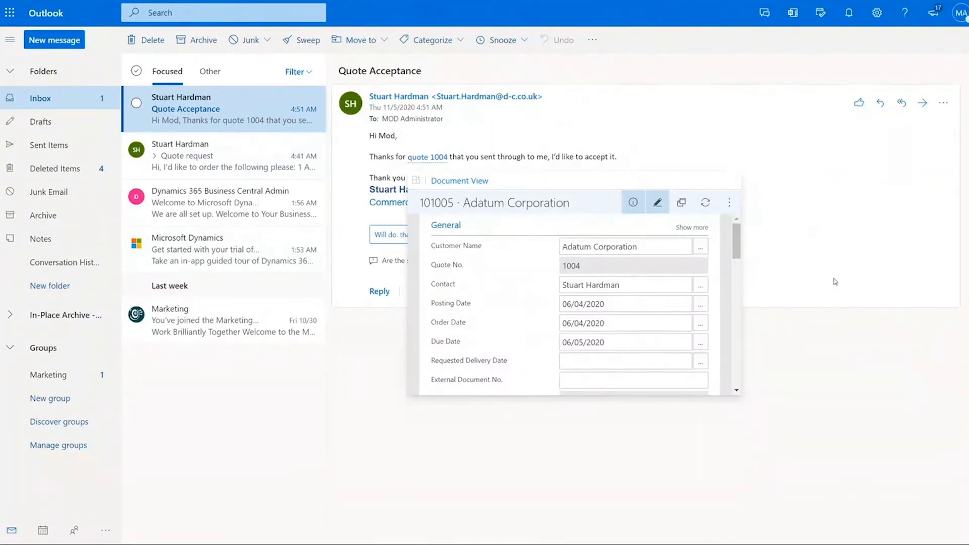
left_click(831, 339)
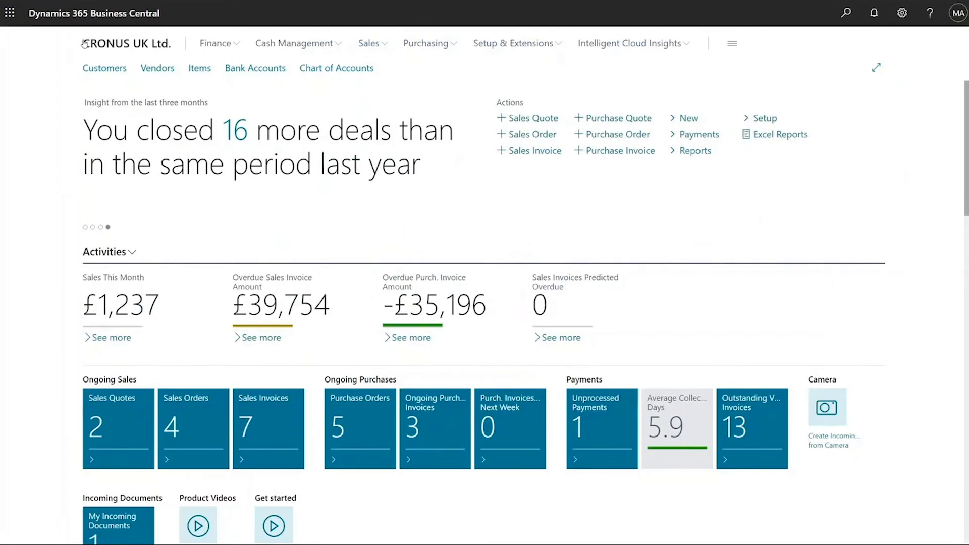
Open sales order 101005 from the Sales Orders list to review its lines and 1,207.68 total.
left_click(358, 45)
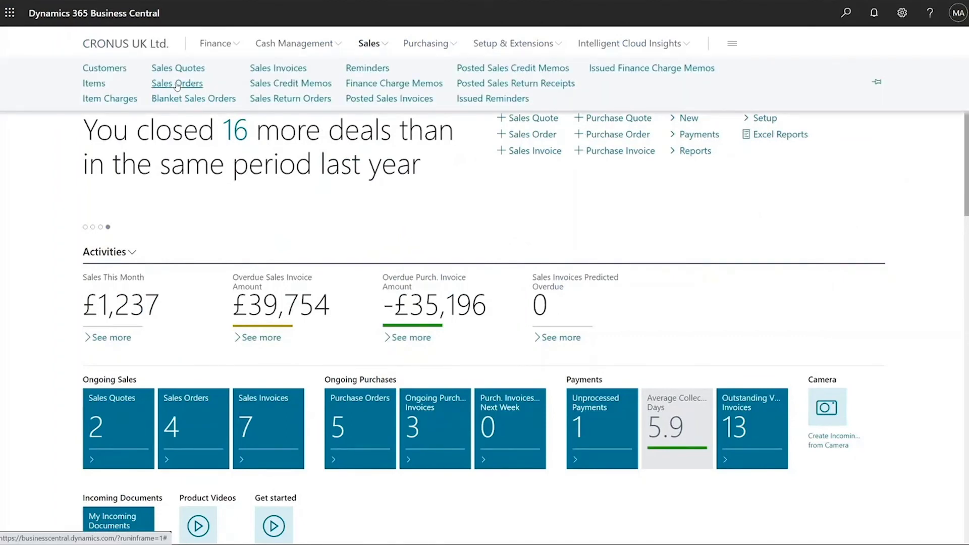
left_click(184, 428)
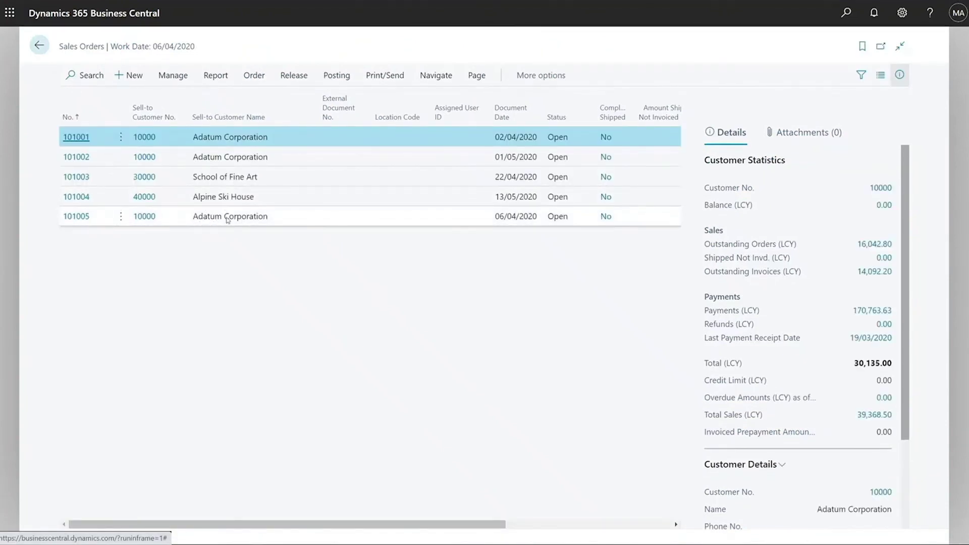
left_click(80, 220)
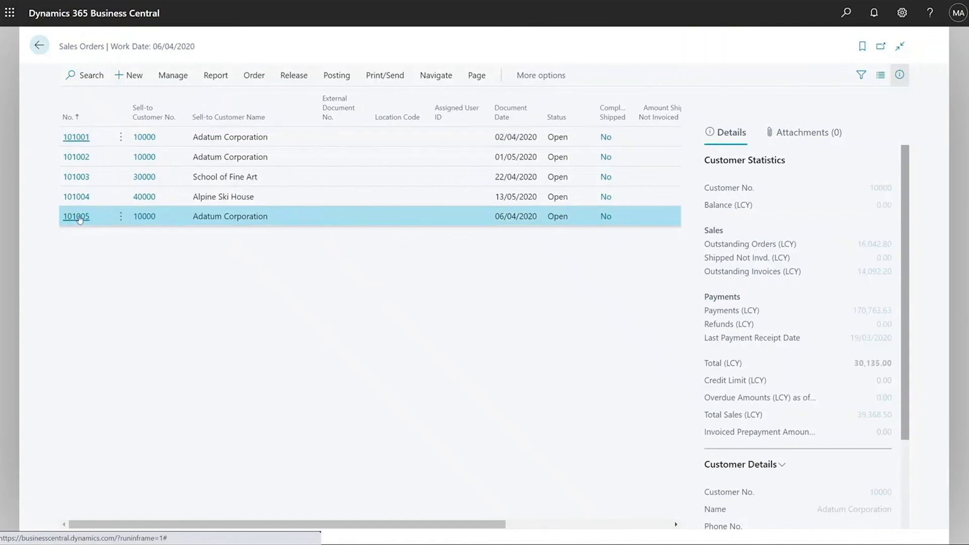
left_click(334, 227)
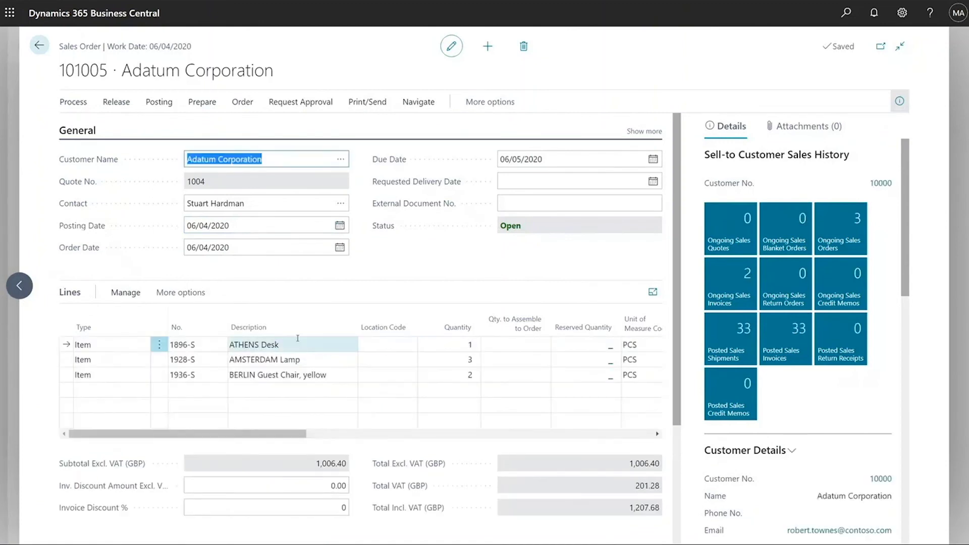